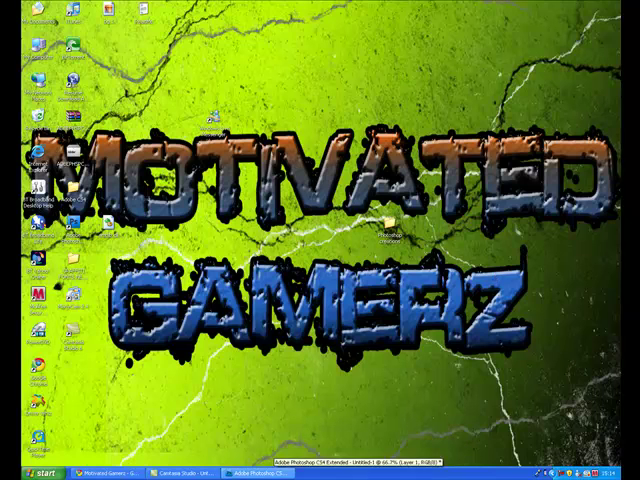
# Bring the Photoshop CS4 window to the front from the taskbar.
pyautogui.click(258, 472)
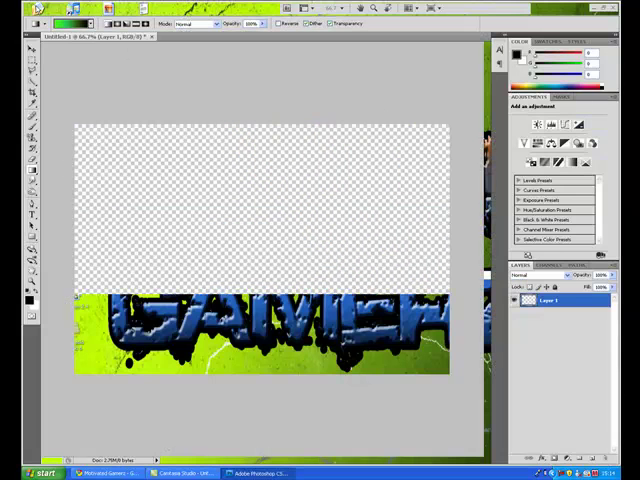
# Create a new 1200 × 800 px document with a transparent background.
pyautogui.click(47, 9)
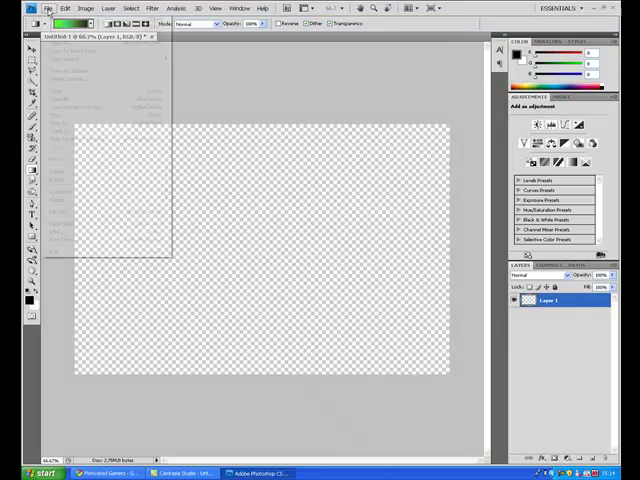
pyautogui.click(55, 19)
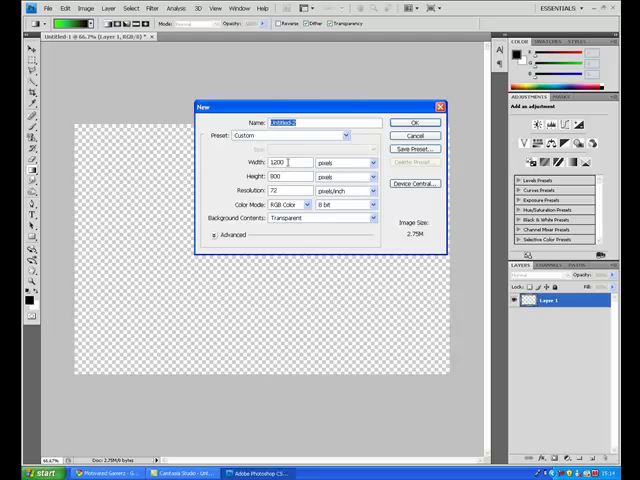
pyautogui.click(287, 161)
pyautogui.click(416, 123)
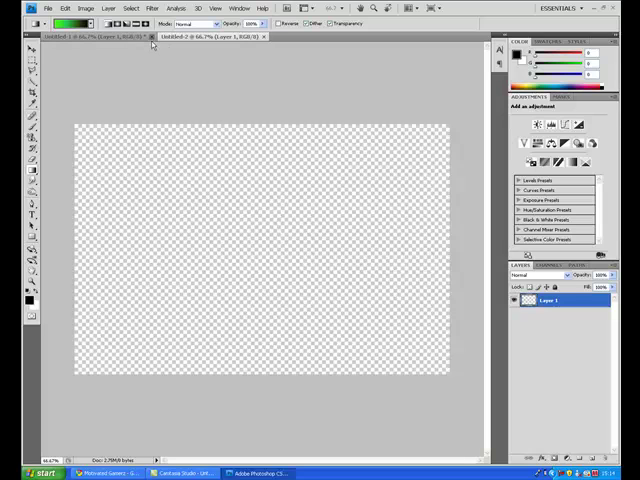
# Close the old Untitled-1 document without saving.
pyautogui.hotkey('ctrl', 'w')
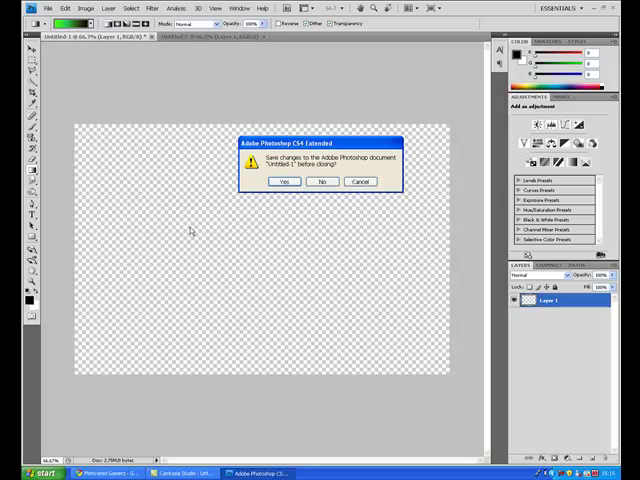
pyautogui.click(322, 182)
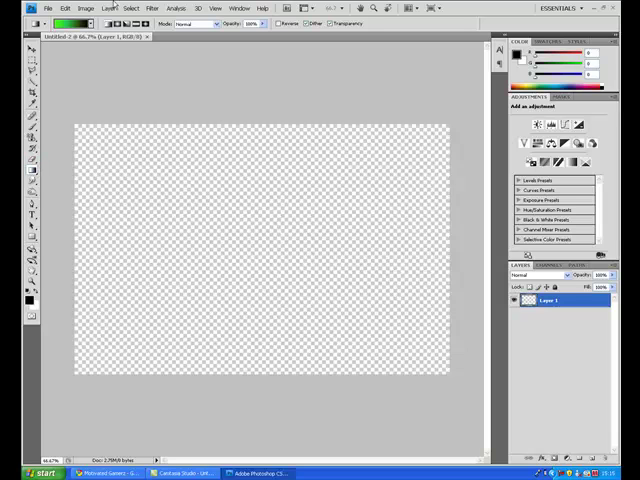
# Edit the gradient's leftmost stop to a brighter green at hue 113 and confirm the gradient.
pyautogui.click(88, 24)
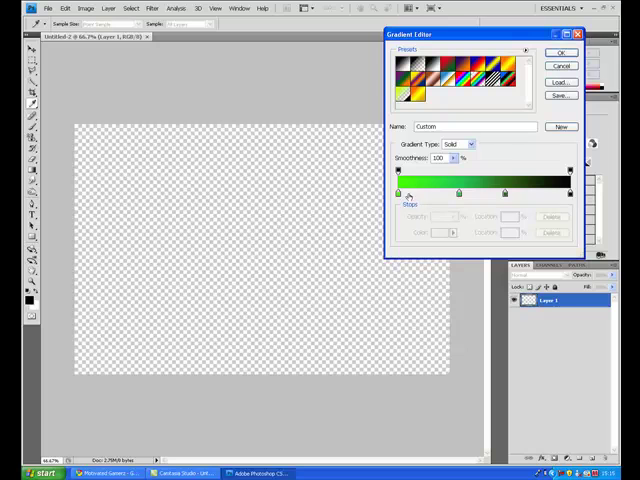
pyautogui.click(399, 194)
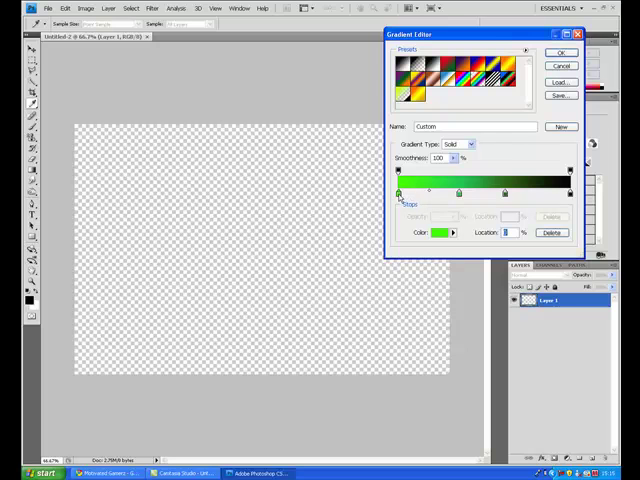
pyautogui.doubleClick(399, 194)
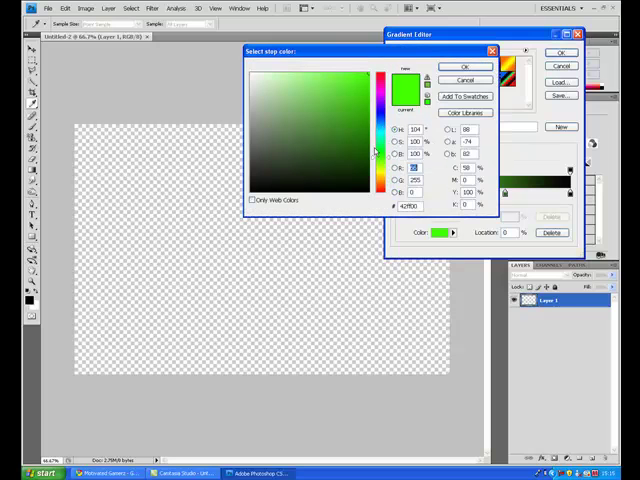
pyautogui.moveTo(380, 150); pyautogui.dragTo(381, 158)
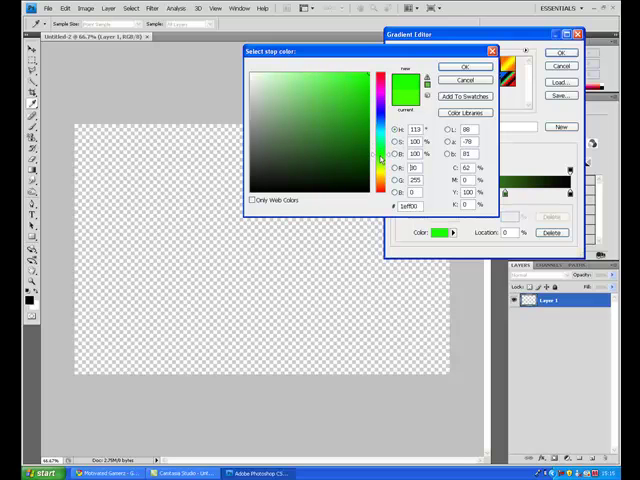
pyautogui.click(466, 66)
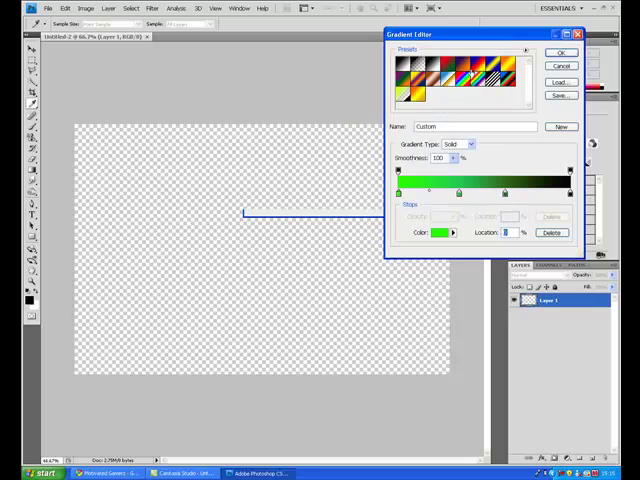
pyautogui.click(561, 54)
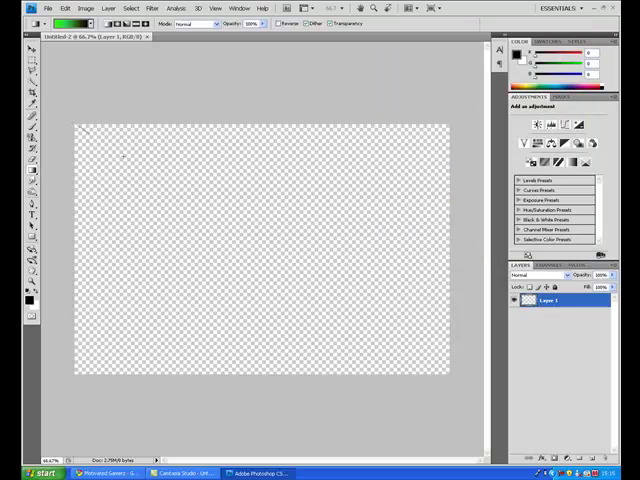
# Fill Layer 1 with the green-to-black gradient from top-left to bottom-right, then switch to the Brush tool.
pyautogui.moveTo(78, 128); pyautogui.dragTo(447, 372)
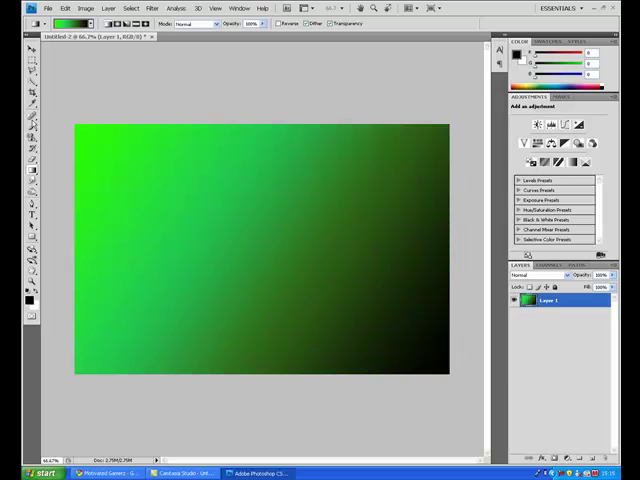
pyautogui.click(33, 131)
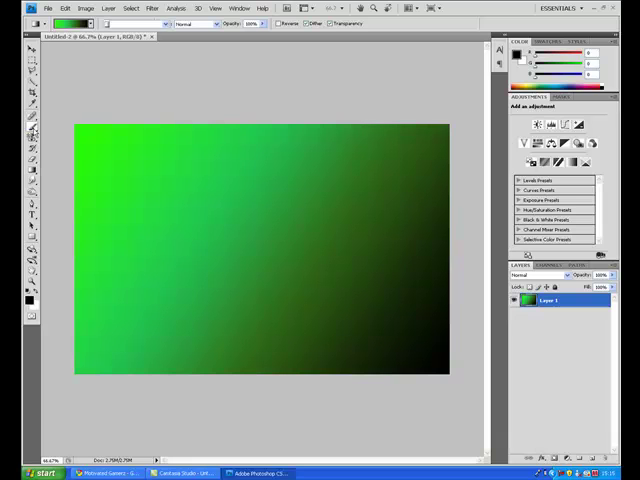
pyautogui.press('b')
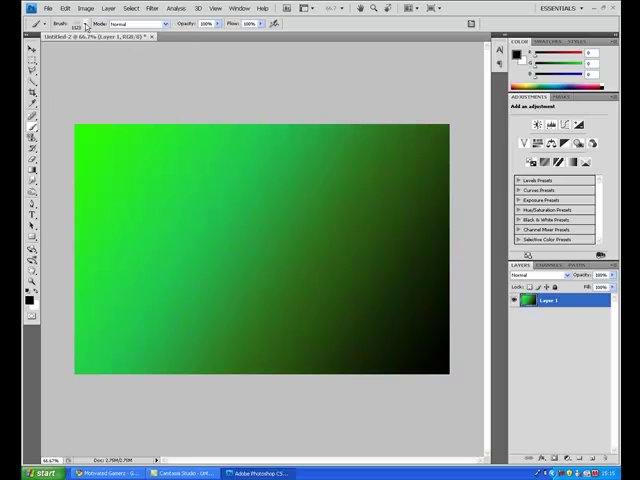
# Append the Room122_Sidewalk_Cracks brush library to the brush presets.
pyautogui.click(86, 27)
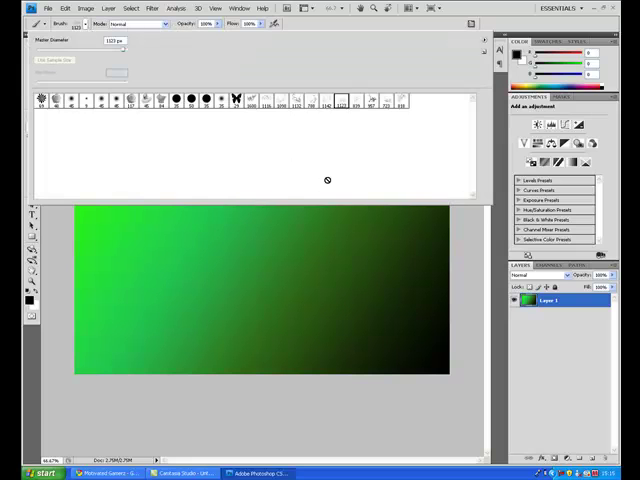
pyautogui.click(484, 44)
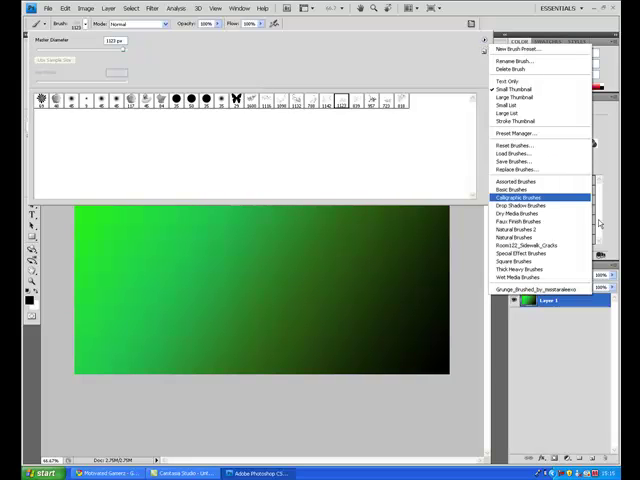
pyautogui.click(537, 246)
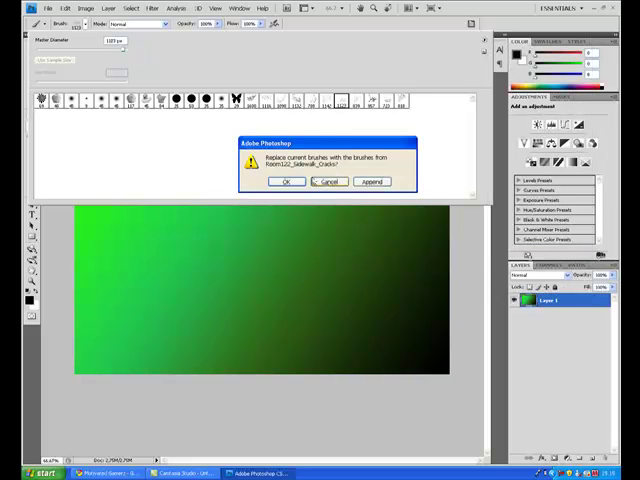
pyautogui.click(371, 182)
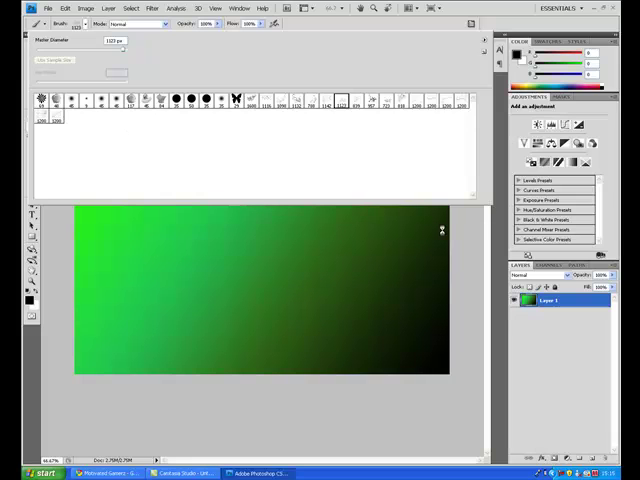
# Choose crack brush tips and stamp white crack lines across the middle of the canvas.
pyautogui.click(416, 100)
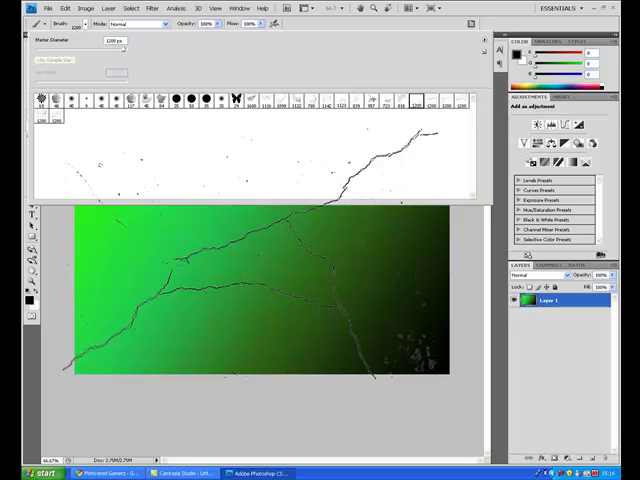
pyautogui.press('Return')
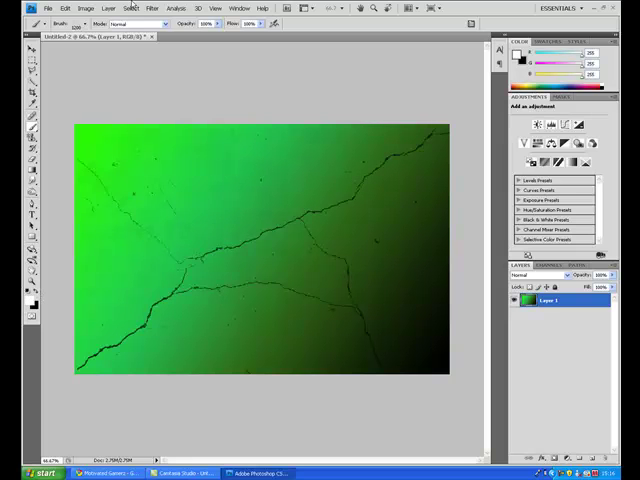
pyautogui.click(83, 25)
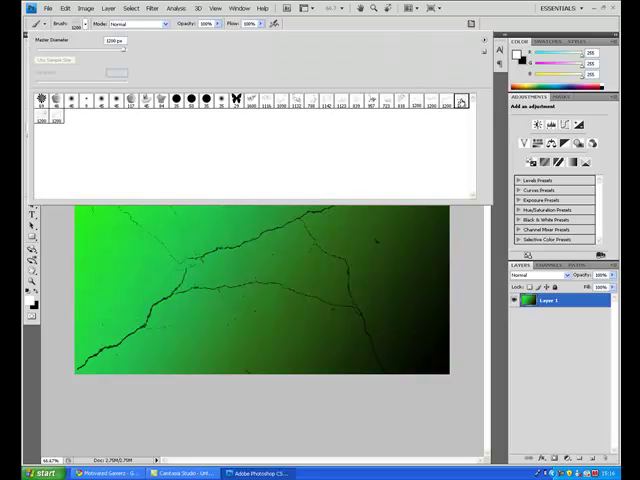
pyautogui.click(161, 290)
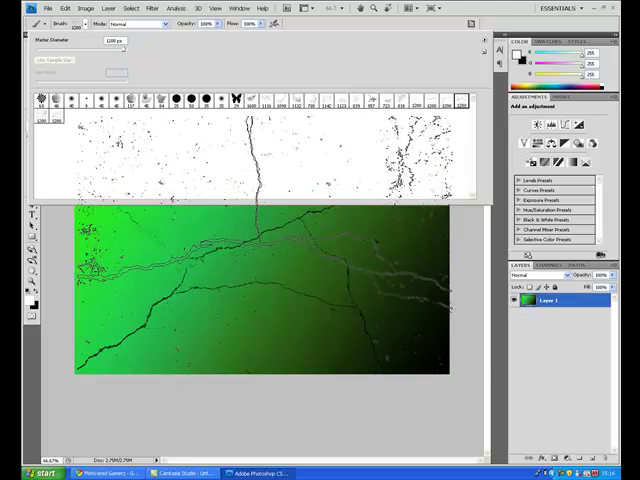
pyautogui.click(250, 300)
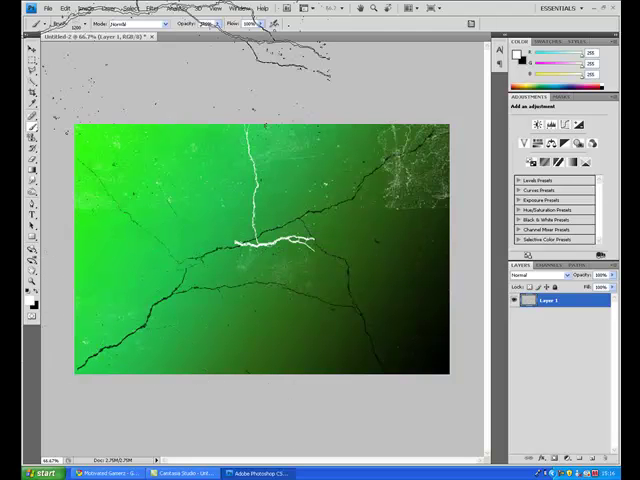
pyautogui.click(313, 314)
# Switch to a large crack brush and stamp dark cracks over the lower background.
pyautogui.rightClick(313, 314)
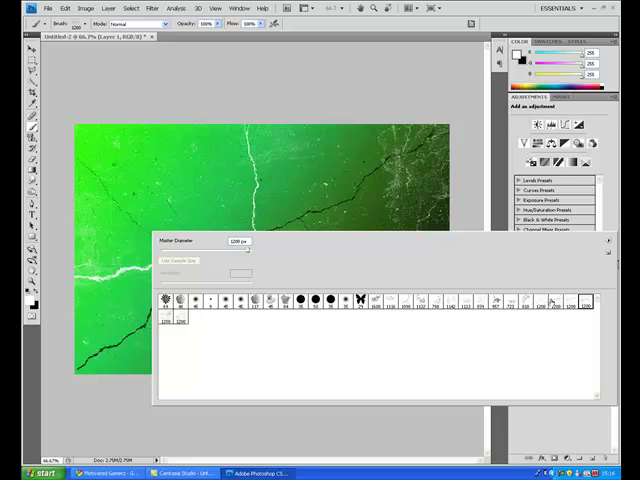
pyautogui.click(175, 316)
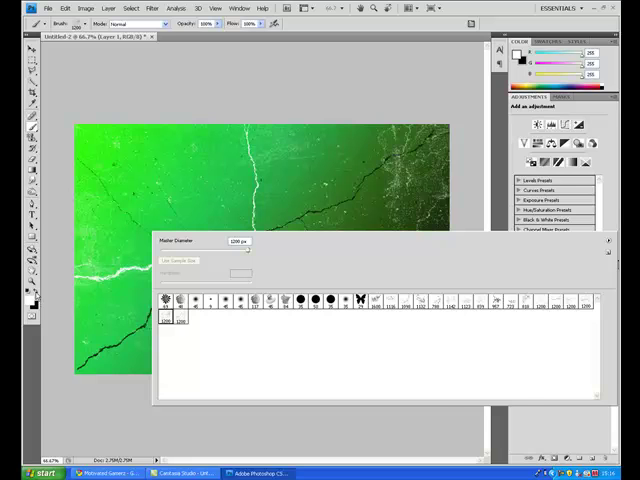
pyautogui.click(90, 280)
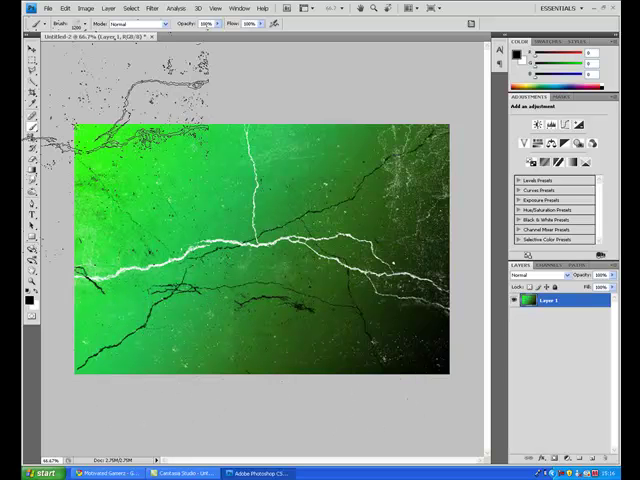
pyautogui.click(169, 329)
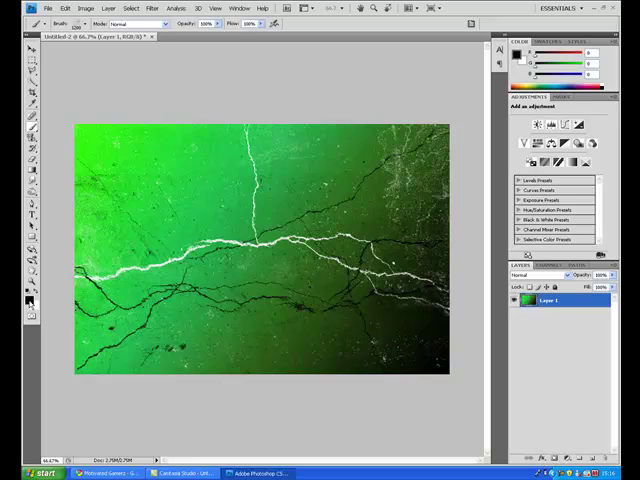
# Set the foreground colour to light grey and select a large crack-shaped brush.
pyautogui.click(29, 289)
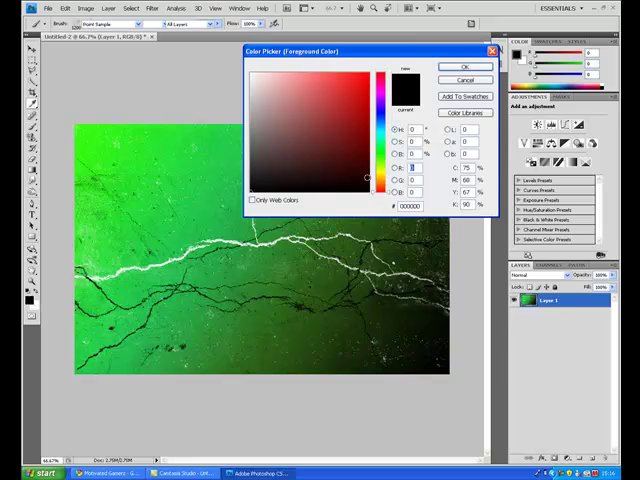
pyautogui.moveTo(330, 160)
pyautogui.mouseDown()
pyautogui.moveTo(250, 122)
pyautogui.moveTo(255, 128)
pyautogui.mouseUp()
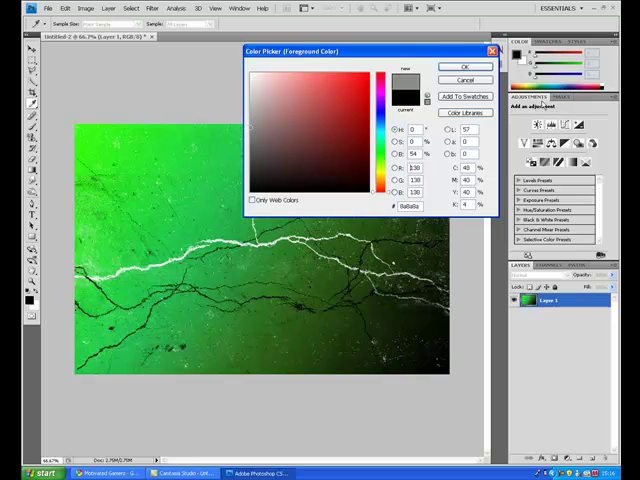
pyautogui.click(467, 68)
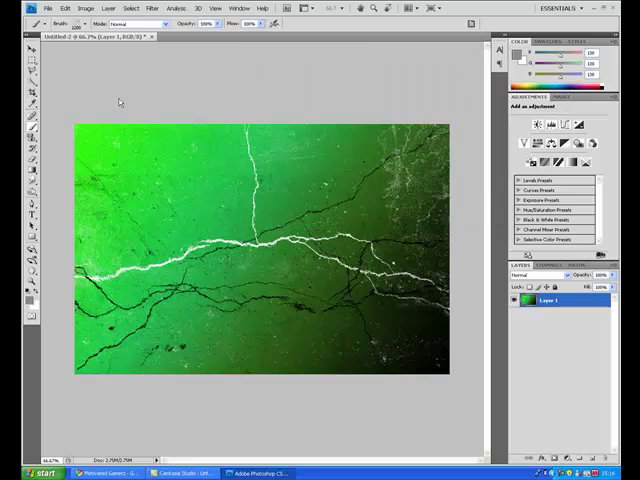
pyautogui.rightClick(150, 200)
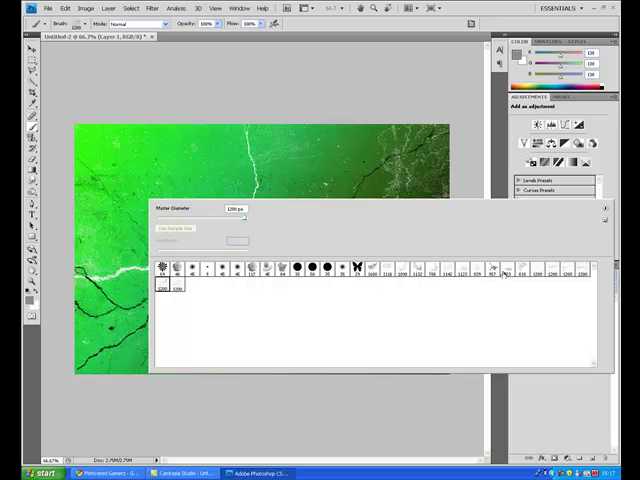
pyautogui.click(180, 290)
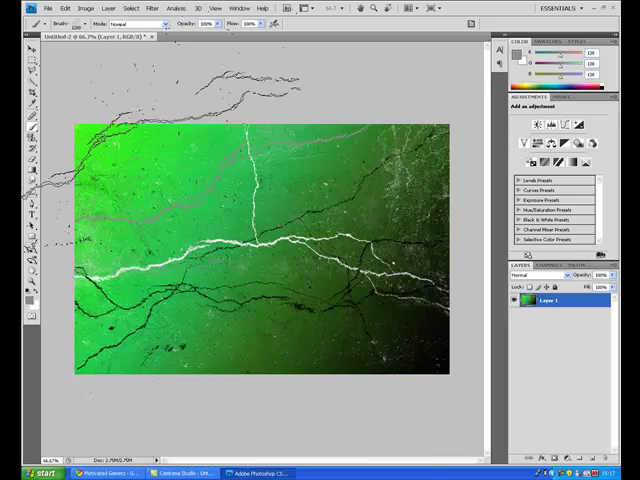
# Pick a splatter brush and stamp dark splatter blots along the top of the background.
pyautogui.click(84, 27)
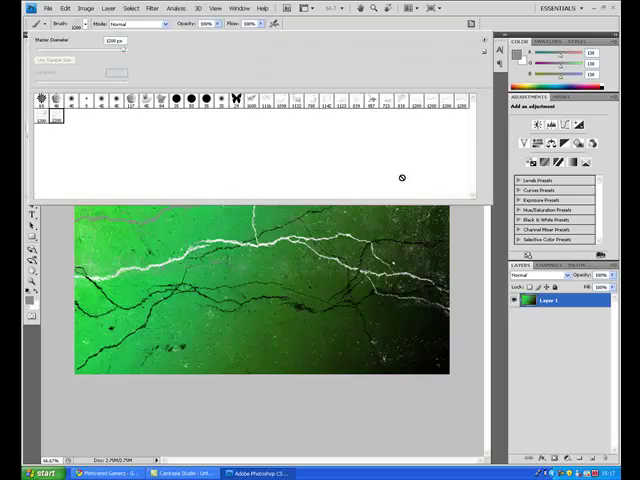
pyautogui.click(342, 99)
pyautogui.press('Return')
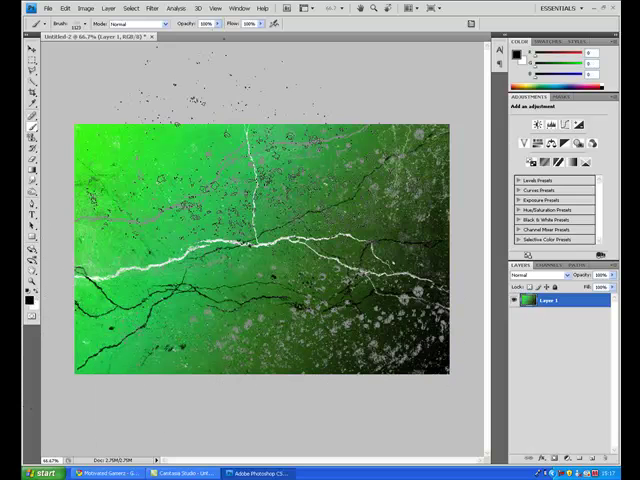
pyautogui.click(300, 150)
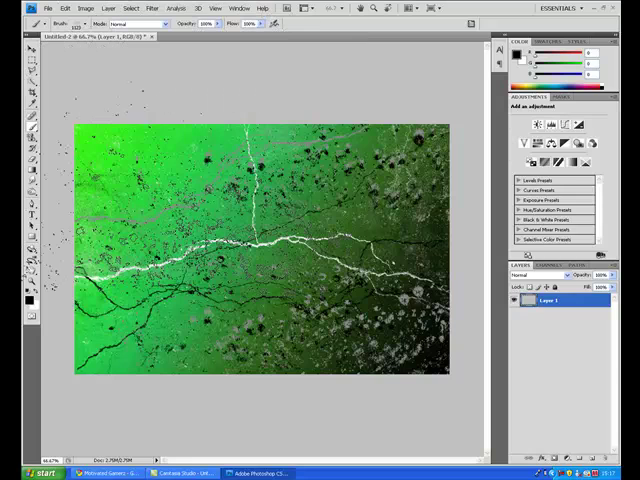
# With a textured splatter brush, stamp texture over the lower background and a thick dark crack upper left.
pyautogui.rightClick(155, 200)
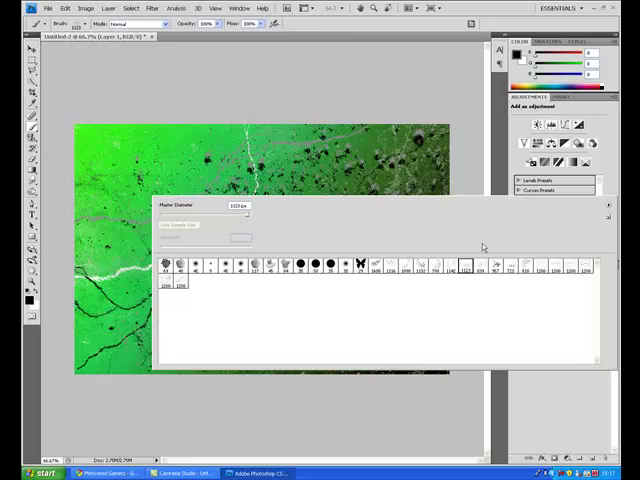
pyautogui.click(421, 268)
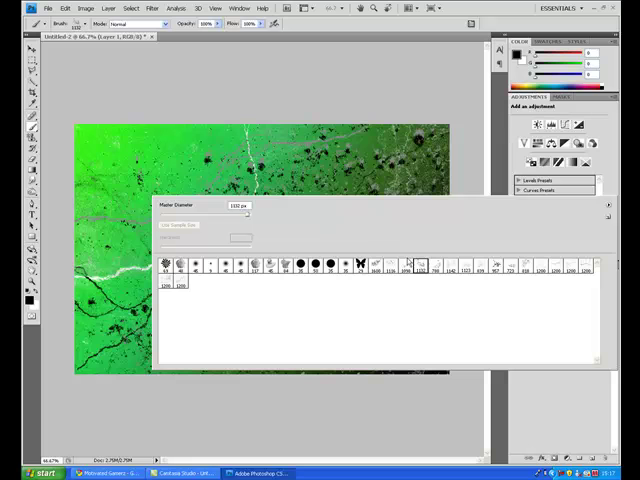
pyautogui.doubleClick(419, 265)
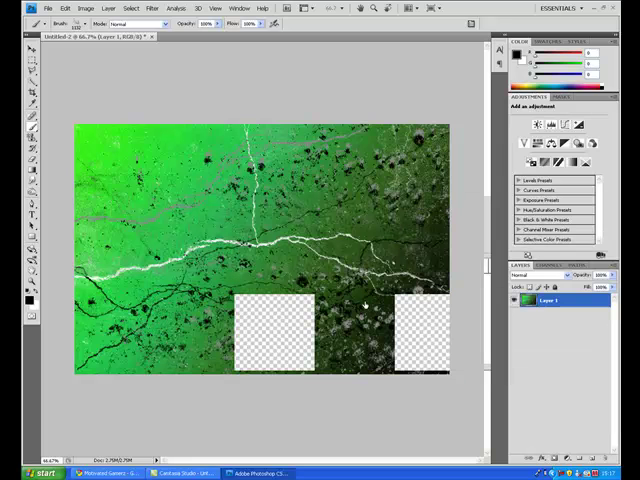
pyautogui.click(276, 300)
pyautogui.click(420, 330)
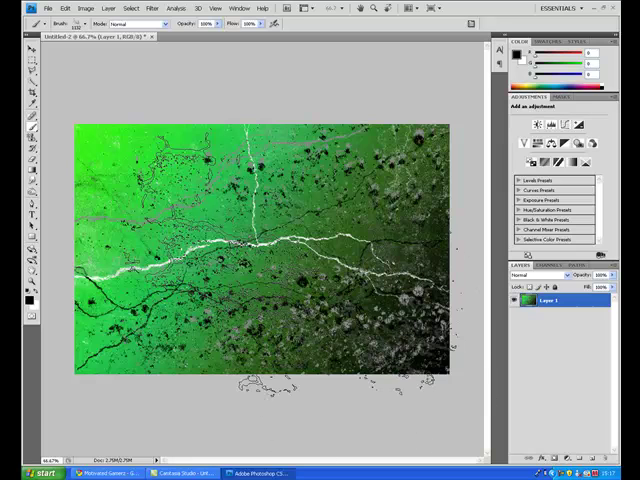
pyautogui.click(165, 180)
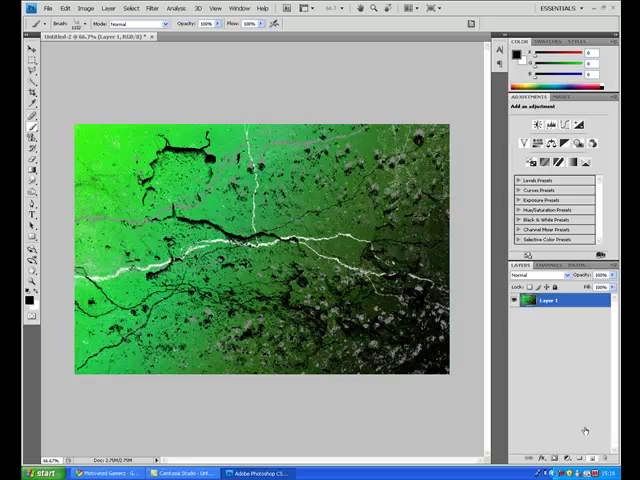
# Add a new empty Layer 2 above the cracked background.
pyautogui.hotkey('ctrl', 'shift', 'alt', 'n')
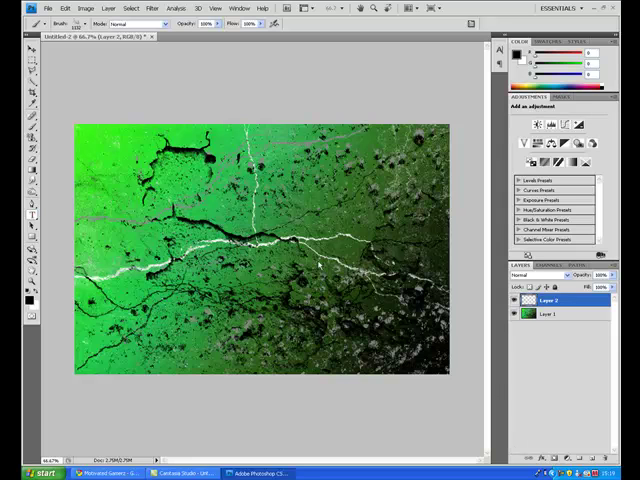
# Add white 'MOTIVATED GAMERZ' text across the canvas centre with the Type tool and commit it.
pyautogui.press('s')
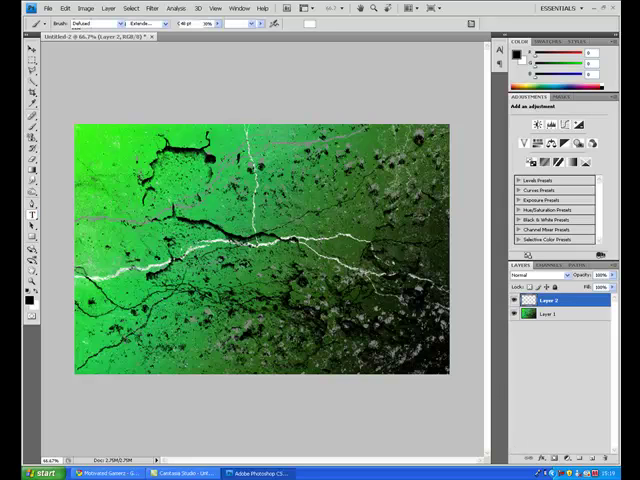
pyautogui.press('t')
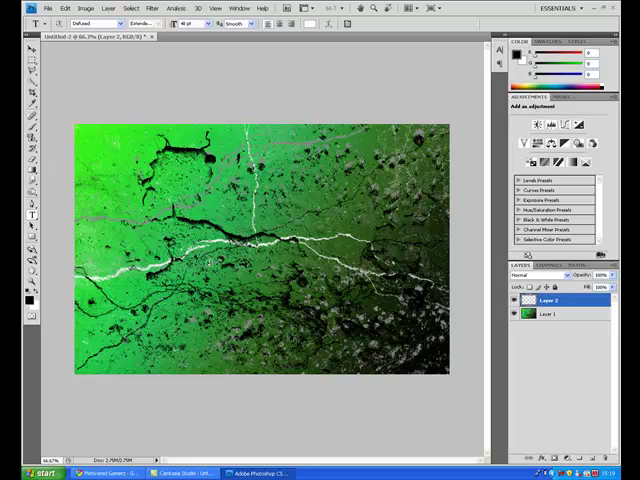
pyautogui.click(104, 133)
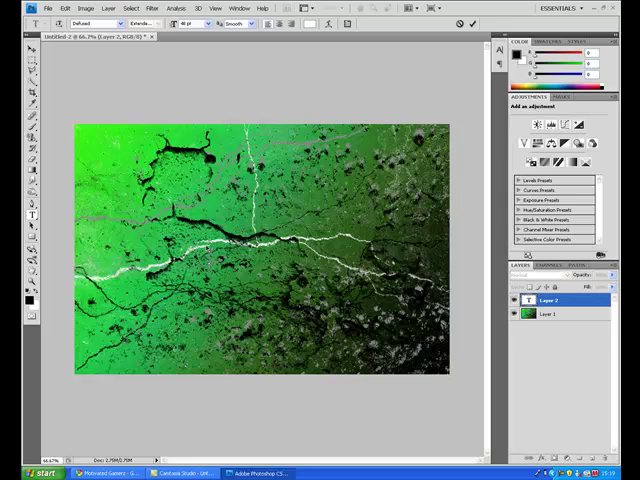
pyautogui.write('M')
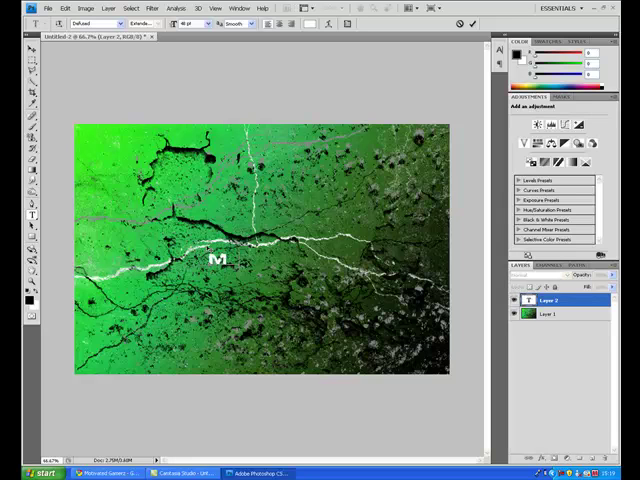
pyautogui.write('OT')
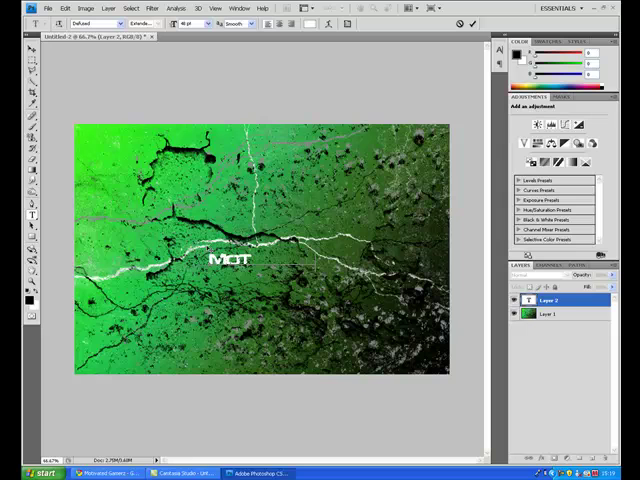
pyautogui.write('IVATED')
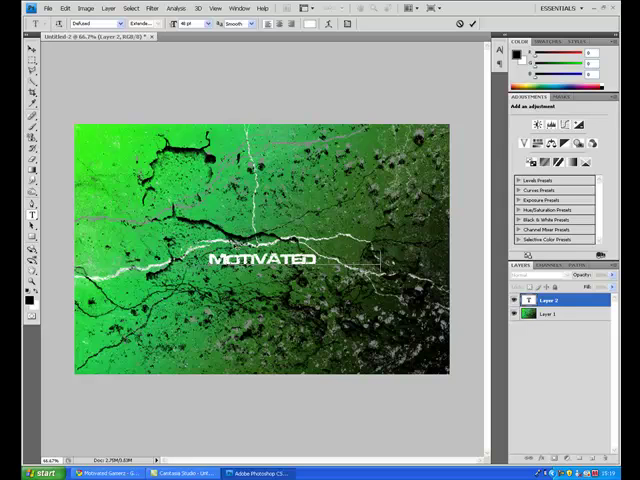
pyautogui.write('GAMERZ')
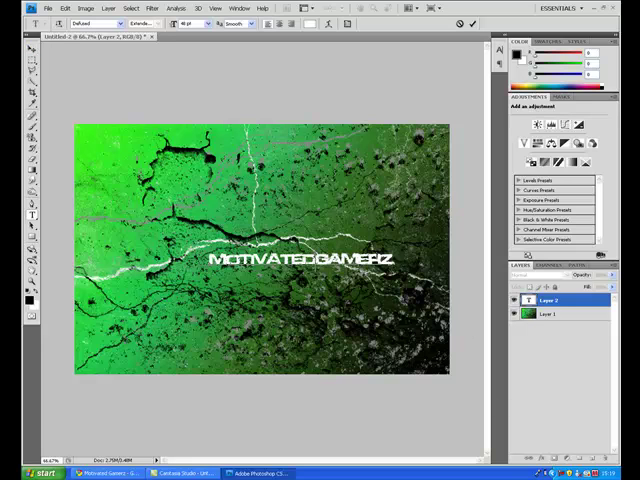
pyautogui.click(31, 50)
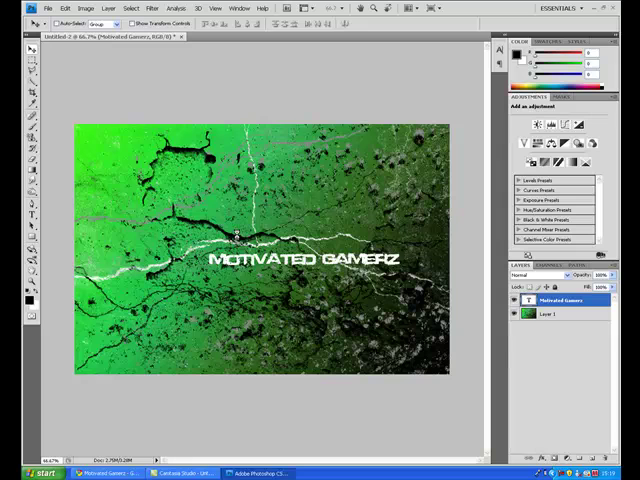
# Reposition the title, then use Free Transform to enlarge it without distortion and commit.
pyautogui.moveTo(236, 258); pyautogui.dragTo(190, 221)
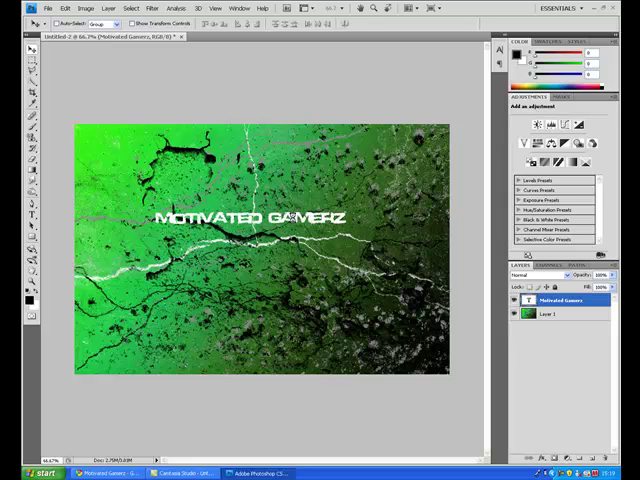
pyautogui.hotkey('ctrl', 't')
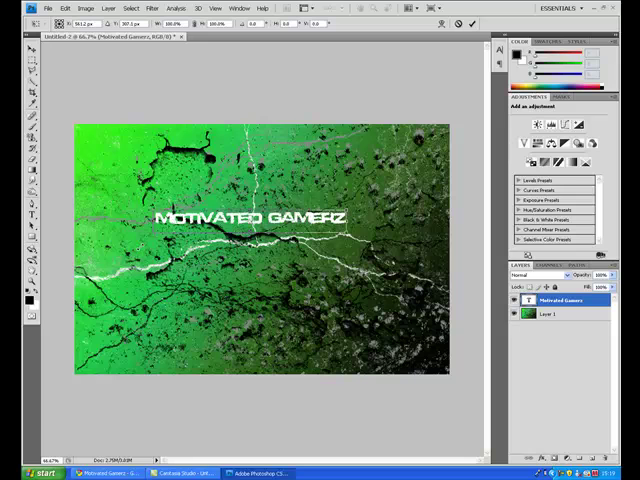
pyautogui.moveTo(155, 218); pyautogui.dragTo(142, 225)
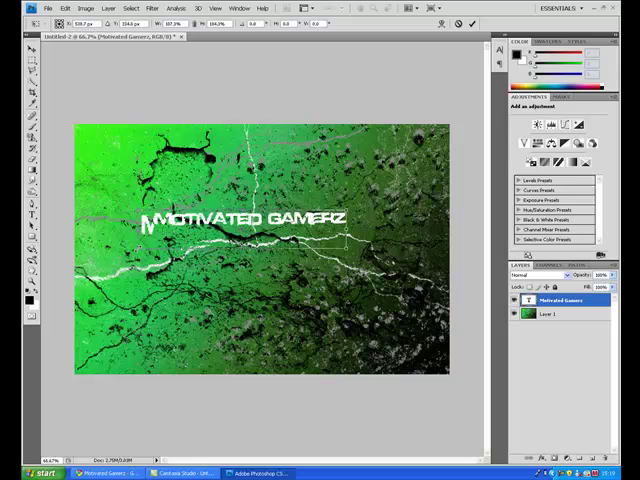
pyautogui.hotkey('ctrl', 'z')
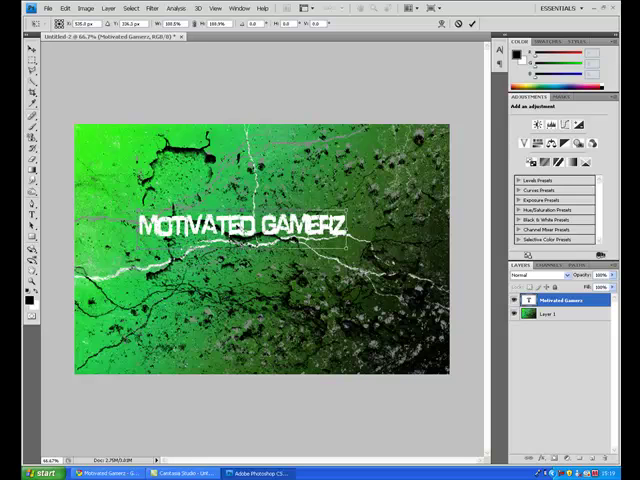
pyautogui.press('Return')
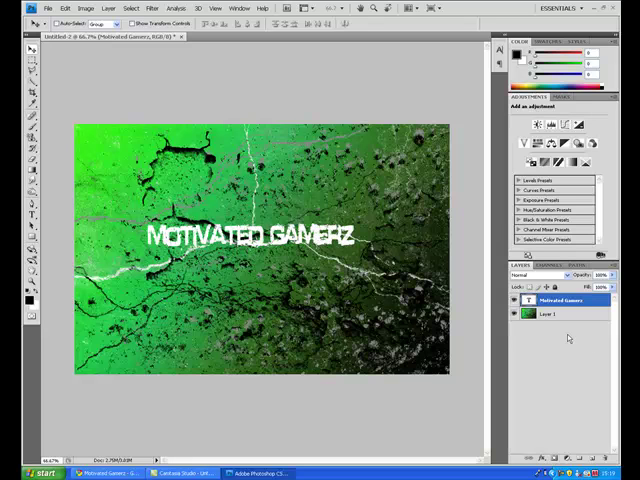
# Bring up the Layer Style settings for the MOTIVATED GAMERZ text layer.
pyautogui.rightClick(549, 301)
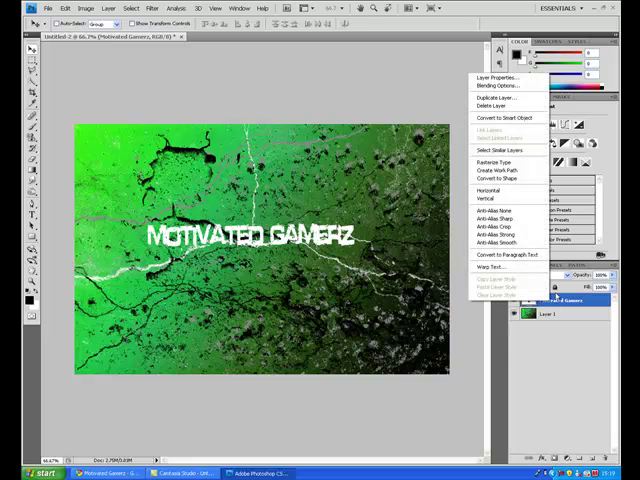
pyautogui.click(525, 88)
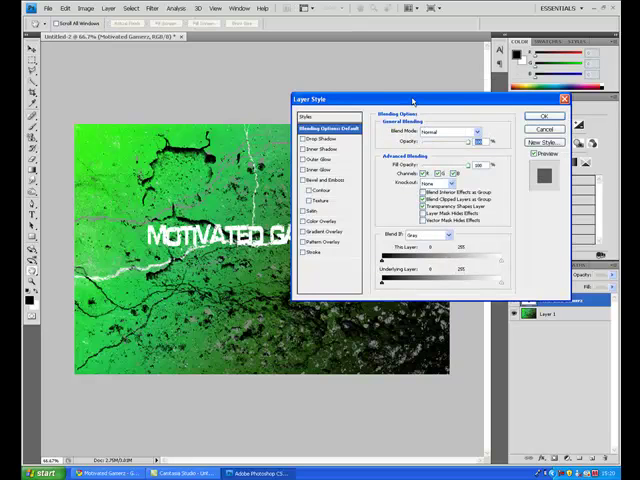
pyautogui.moveTo(424, 99)
pyautogui.mouseDown()
pyautogui.moveTo(384, 95)
pyautogui.moveTo(408, 125)
pyautogui.moveTo(424, 124)
pyautogui.mouseUp()
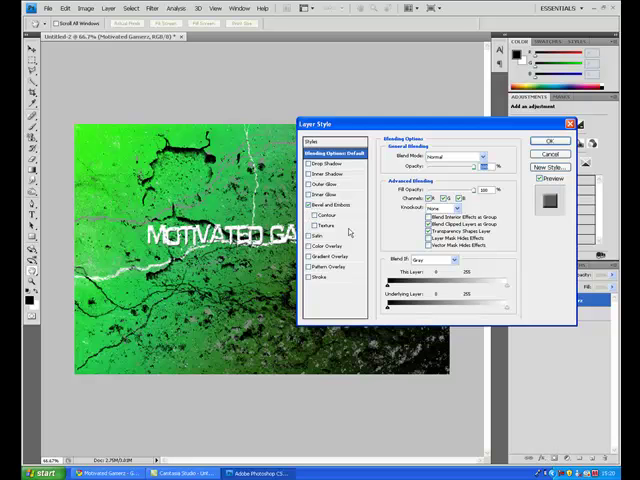
# Add a Bevel and Emboss texture with reduced scale and adjusted depth.
pyautogui.click(327, 226)
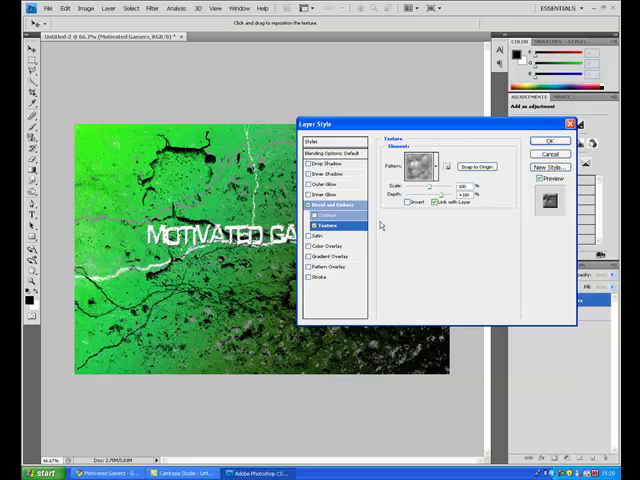
pyautogui.moveTo(424, 192); pyautogui.dragTo(425, 192)
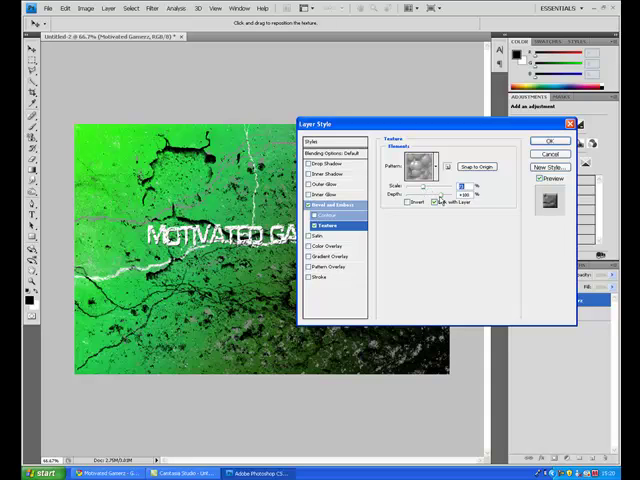
pyautogui.moveTo(441, 201); pyautogui.dragTo(437, 201)
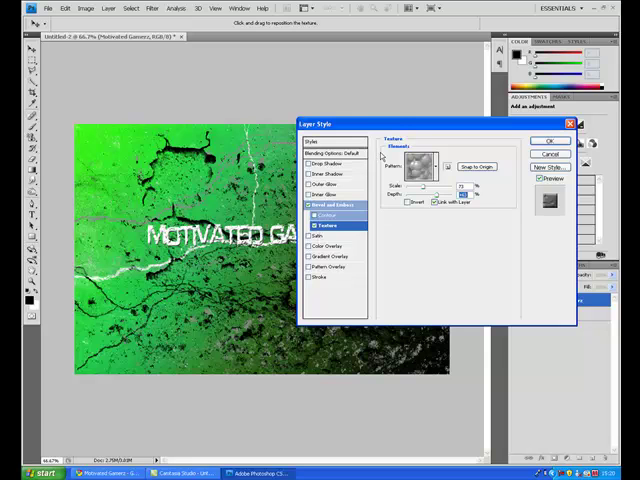
pyautogui.moveTo(455, 132); pyautogui.dragTo(455, 157)
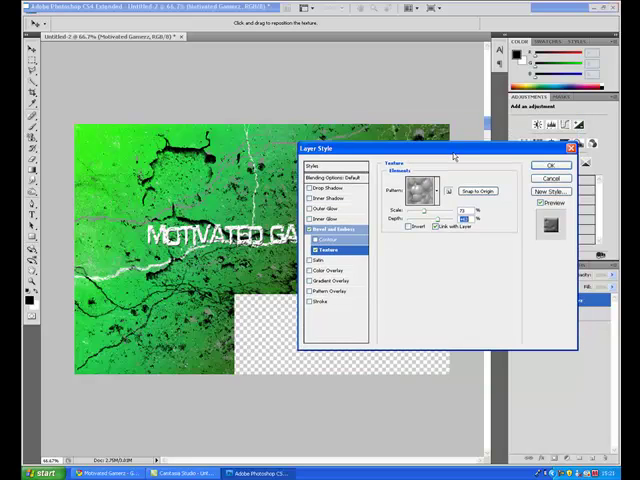
# Enable Gradient Overlay and load the Orange, Yellow, Orange preset in the gradient editor.
pyautogui.click(309, 281)
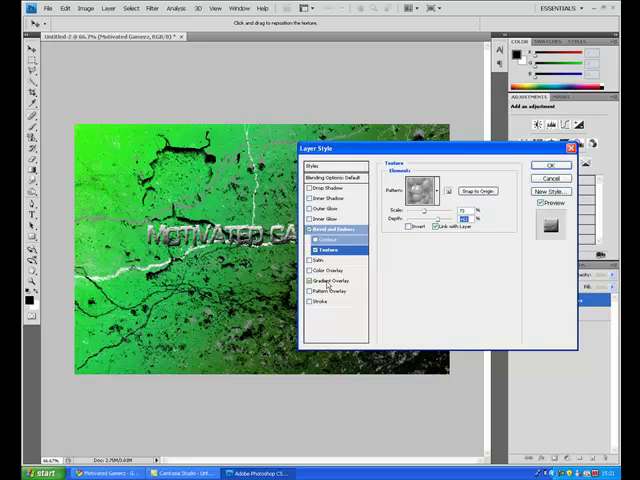
pyautogui.click(325, 281)
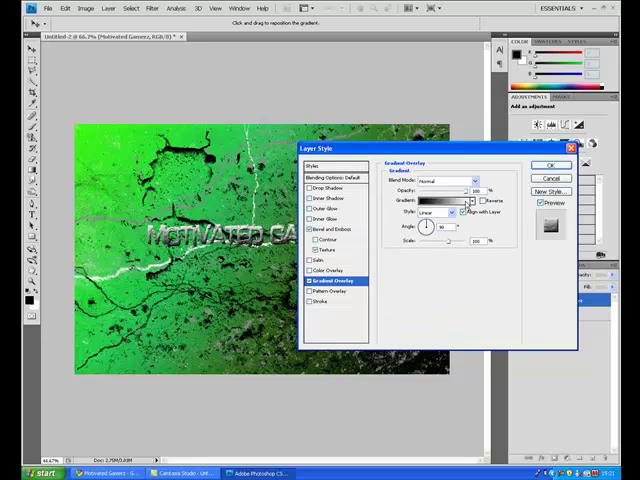
pyautogui.click(445, 201)
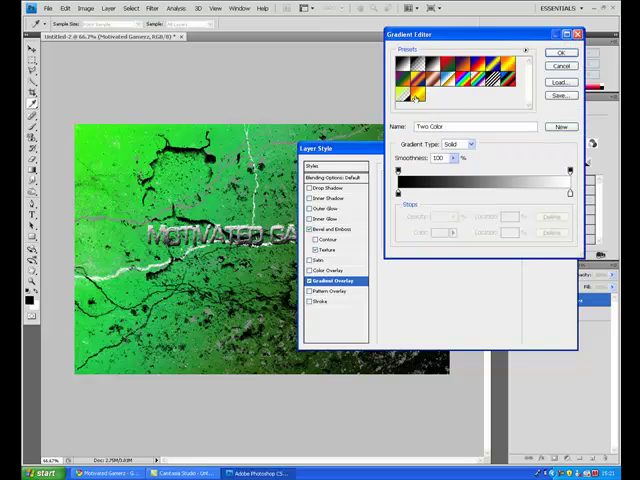
pyautogui.click(416, 95)
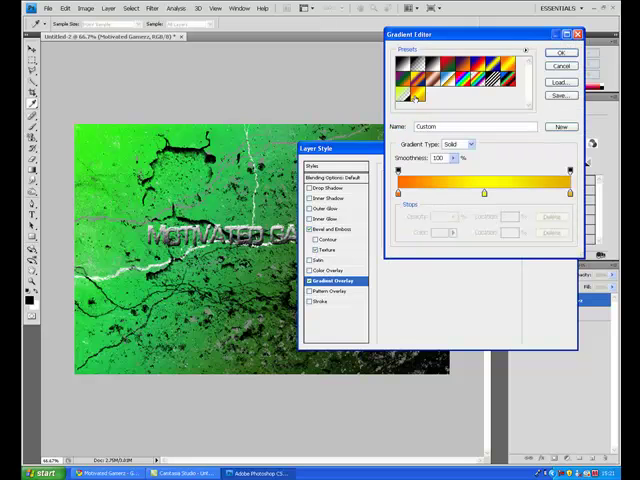
pyautogui.click(507, 70)
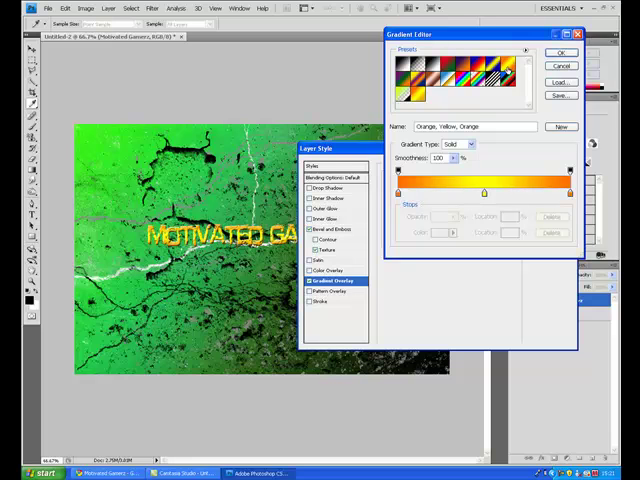
# Recolour the gradient's right-end stop to a near-white and confirm it.
pyautogui.click(569, 196)
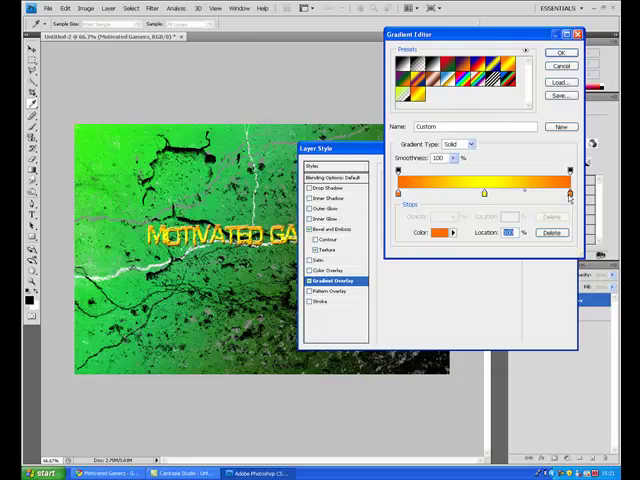
pyautogui.doubleClick(569, 196)
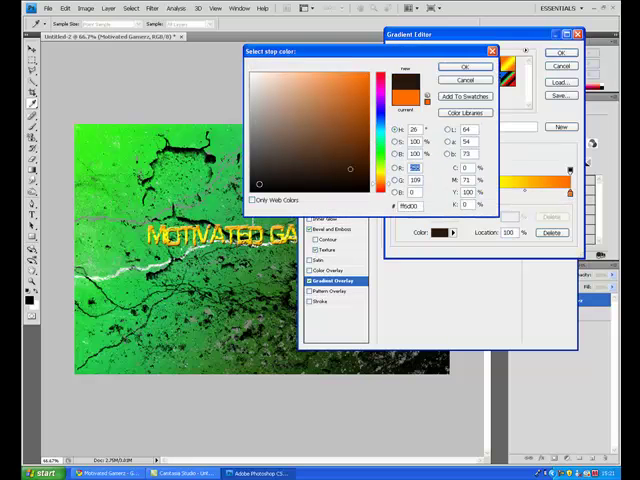
pyautogui.click(262, 181)
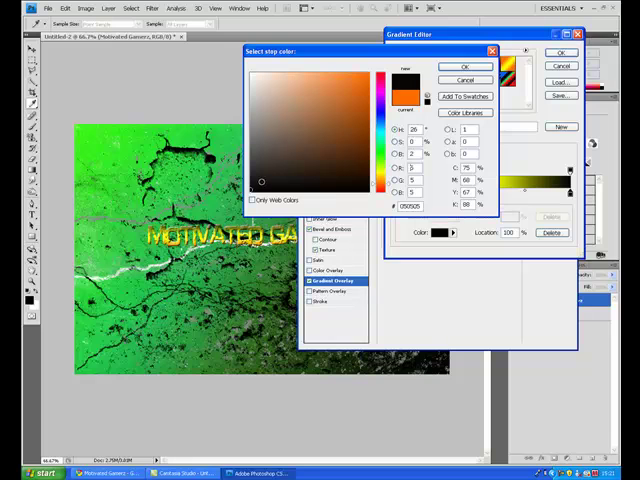
pyautogui.click(257, 82)
pyautogui.click(252, 76)
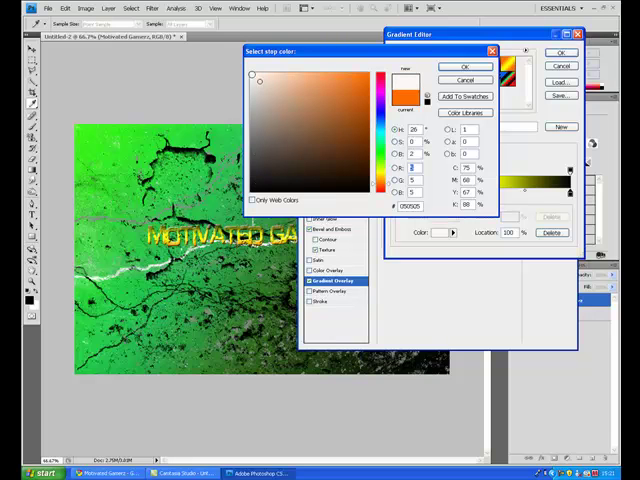
pyautogui.click(342, 78)
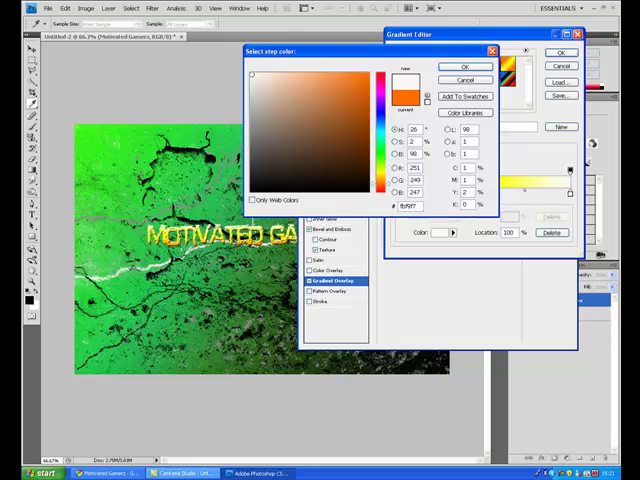
pyautogui.click(465, 68)
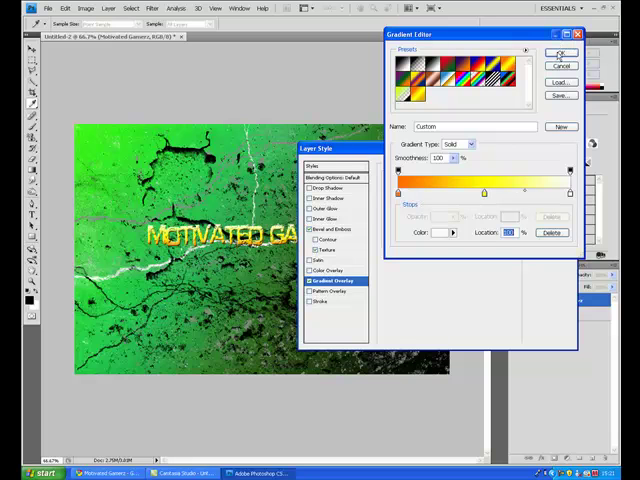
# Accept the gradient and add a thin black outside stroke around the letters.
pyautogui.click(560, 55)
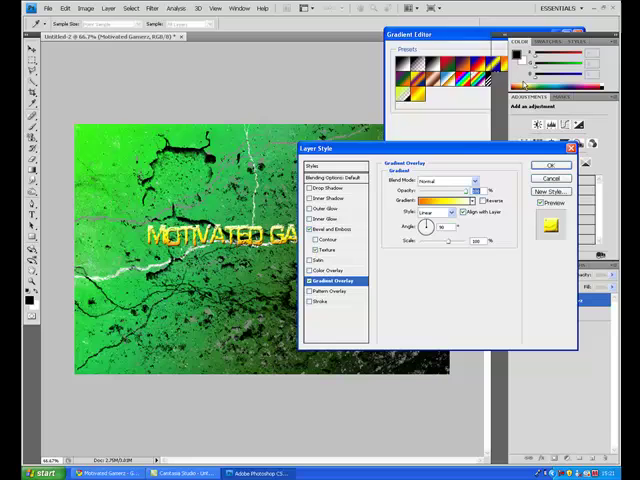
pyautogui.click(310, 301)
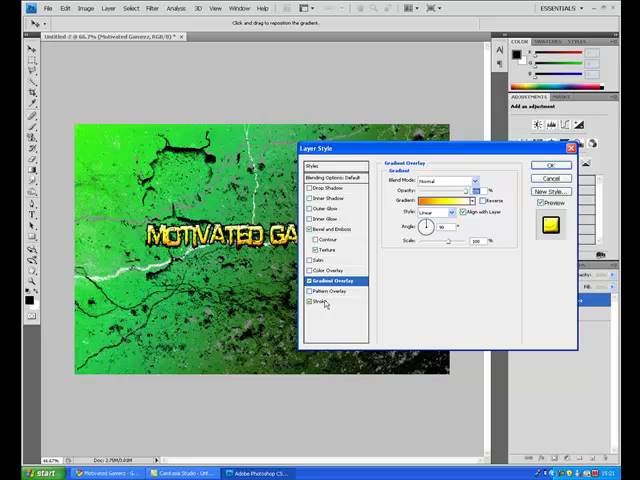
pyautogui.click(324, 301)
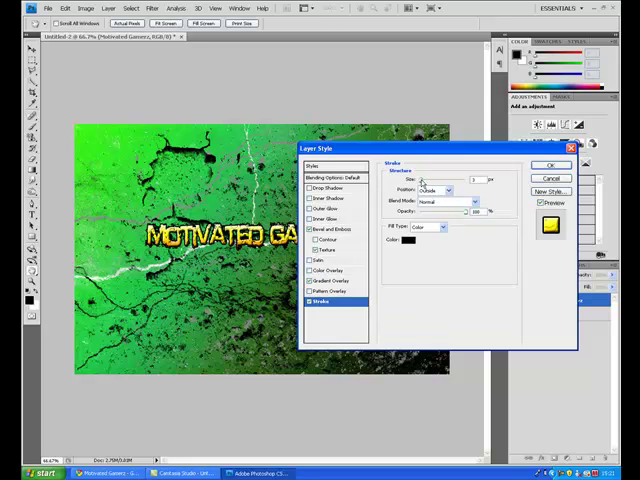
pyautogui.moveTo(427, 181); pyautogui.dragTo(427, 183)
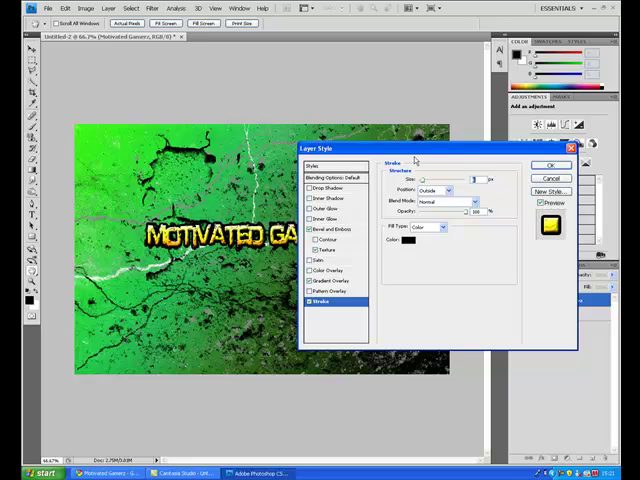
pyautogui.moveTo(413, 150); pyautogui.dragTo(425, 154)
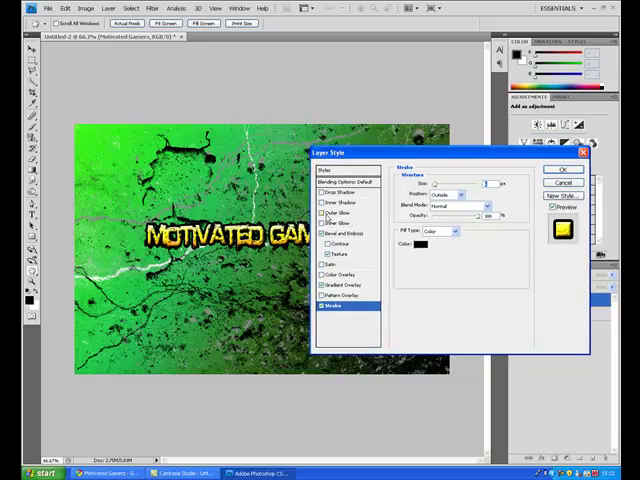
# Enable Inner Glow on the text and set its colour to bright green.
pyautogui.click(322, 223)
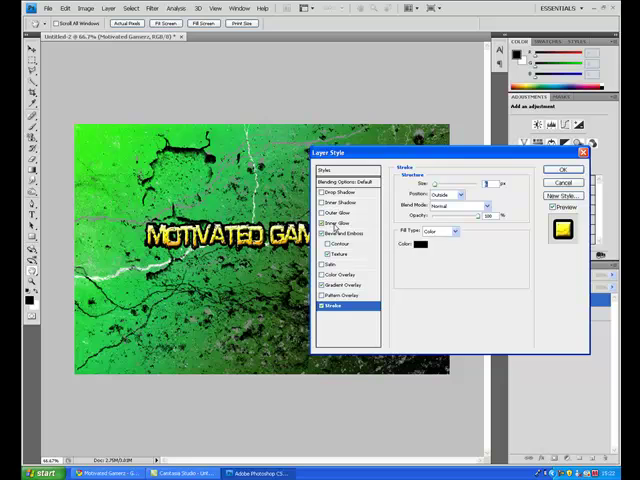
pyautogui.click(338, 223)
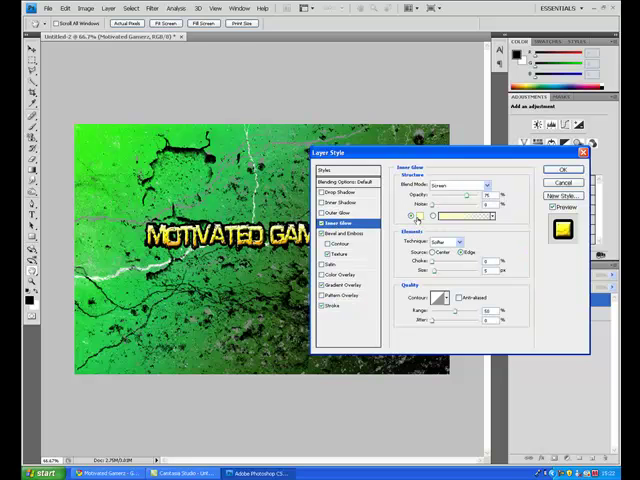
pyautogui.click(421, 218)
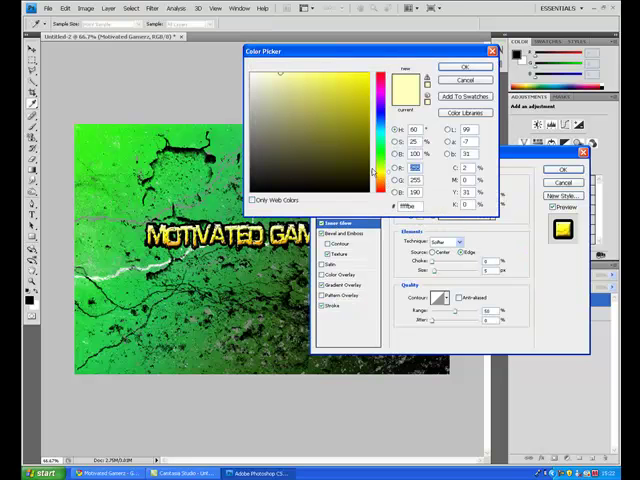
pyautogui.click(380, 158)
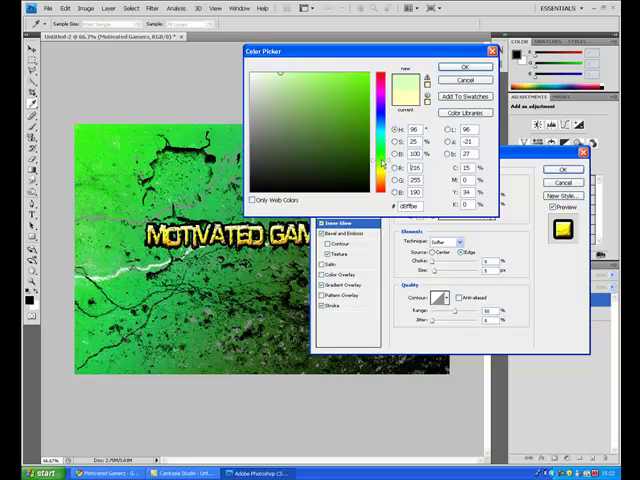
pyautogui.click(359, 88)
pyautogui.click(363, 78)
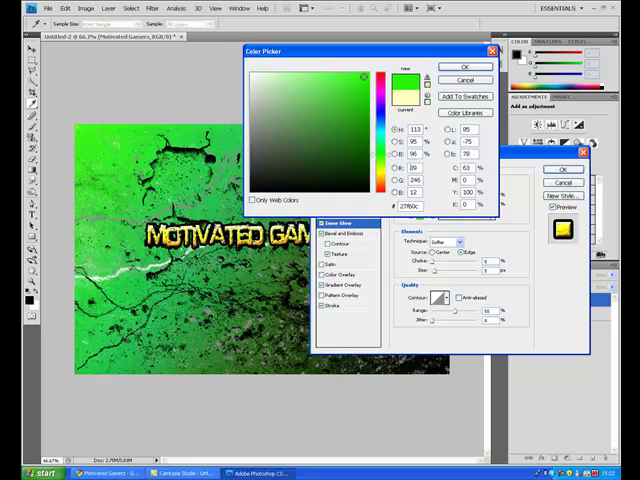
pyautogui.click(466, 67)
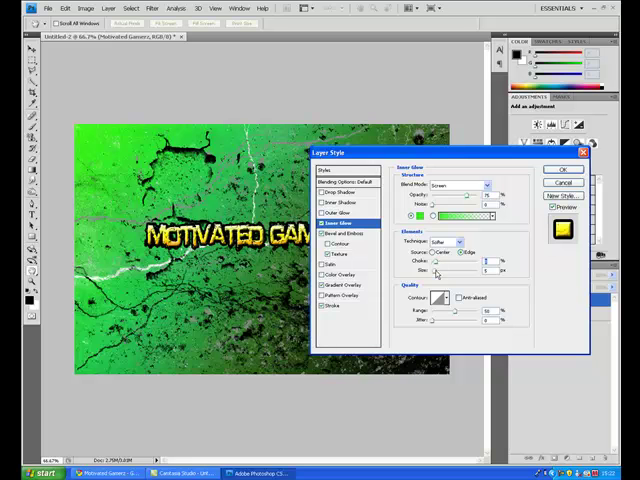
# Adjust the inner glow size and apply all the text's layer effects.
pyautogui.moveTo(437, 272); pyautogui.dragTo(437, 272)
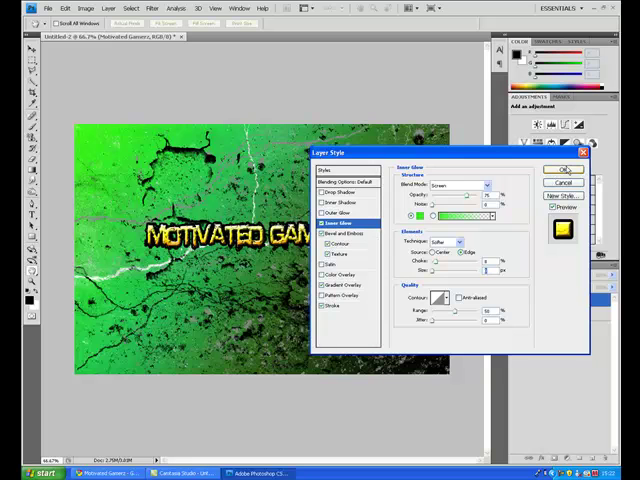
pyautogui.click(561, 172)
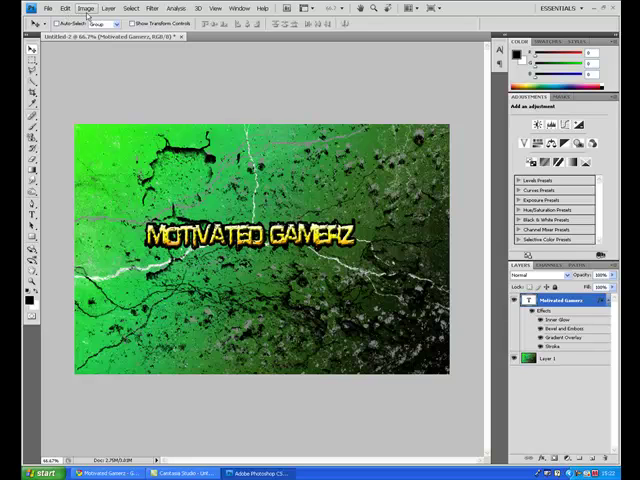
# Merge the layers via Layer > Merge Down and bring up the merged layer's Blending Options.
pyautogui.click(87, 9)
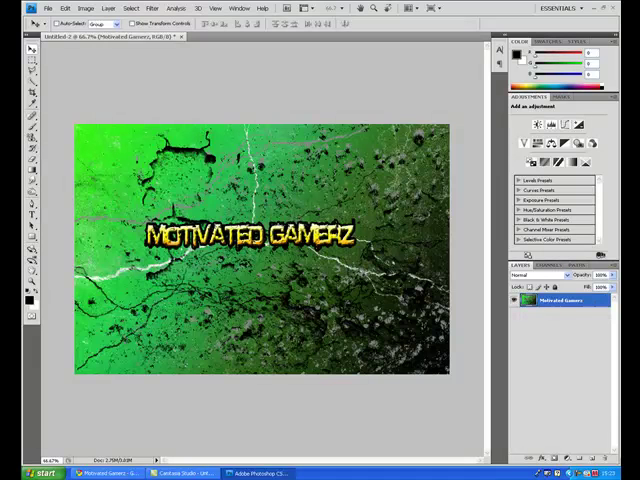
pyautogui.rightClick(557, 302)
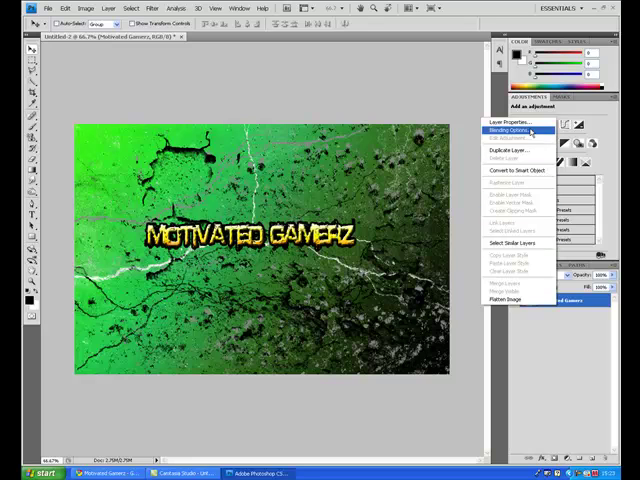
pyautogui.click(531, 132)
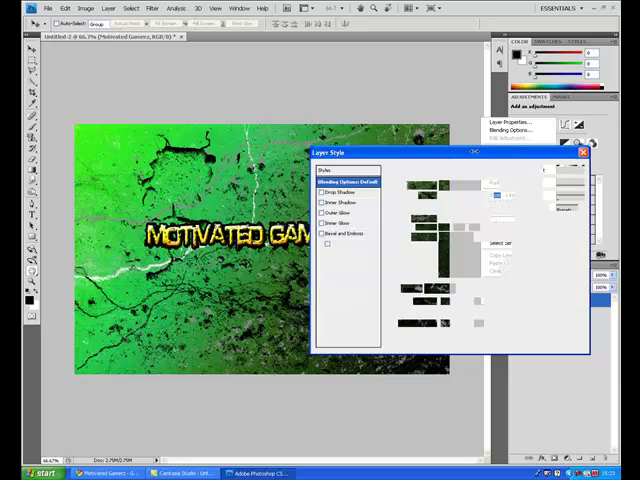
# Enable Inner Glow on the merged image with pure black as its colour.
pyautogui.click(336, 223)
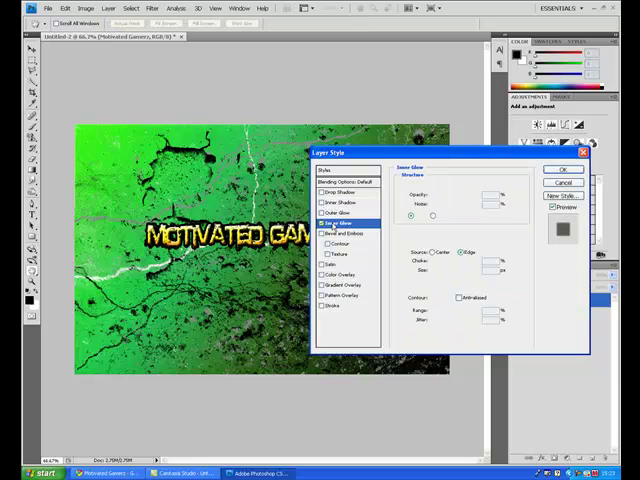
pyautogui.click(424, 217)
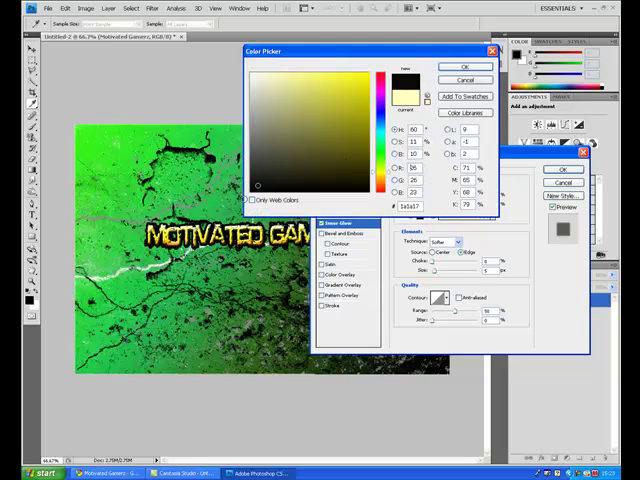
pyautogui.click(313, 180)
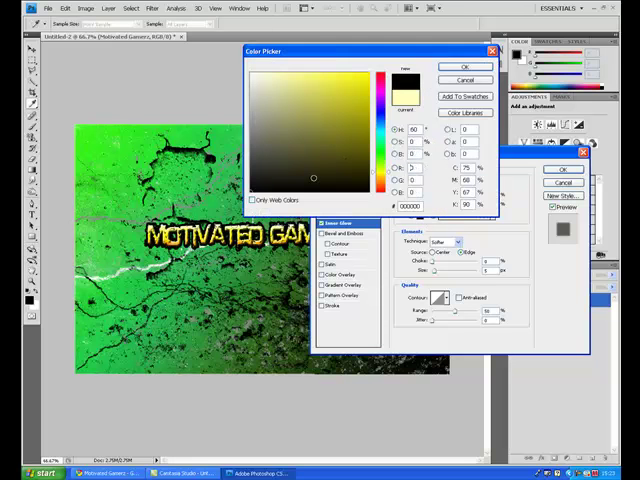
pyautogui.click(465, 70)
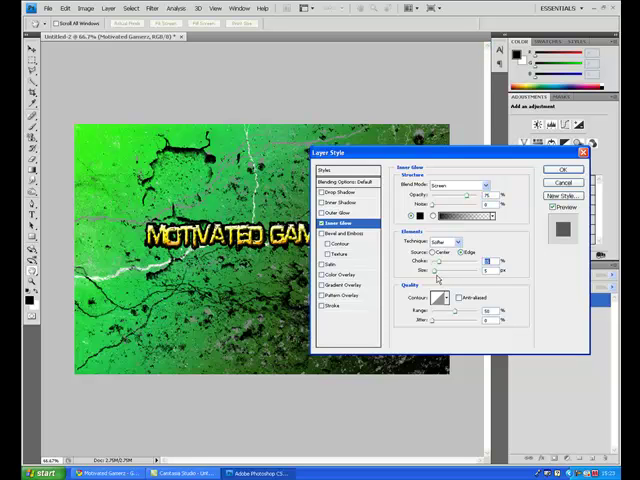
# Set the glow to Normal blend, widen its size into a dark edge vignette, and apply.
pyautogui.moveTo(437, 272); pyautogui.dragTo(441, 273)
pyautogui.moveTo(441, 274); pyautogui.dragTo(443, 274)
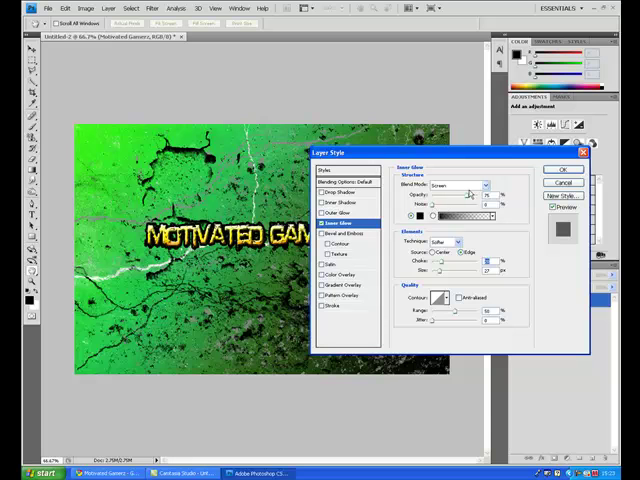
pyautogui.click(467, 188)
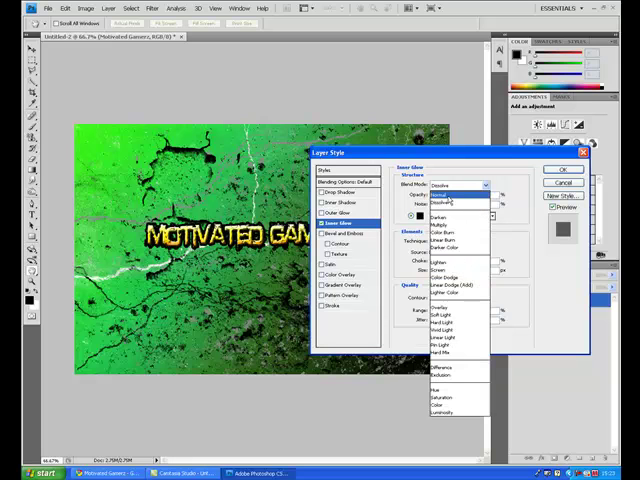
pyautogui.click(452, 192)
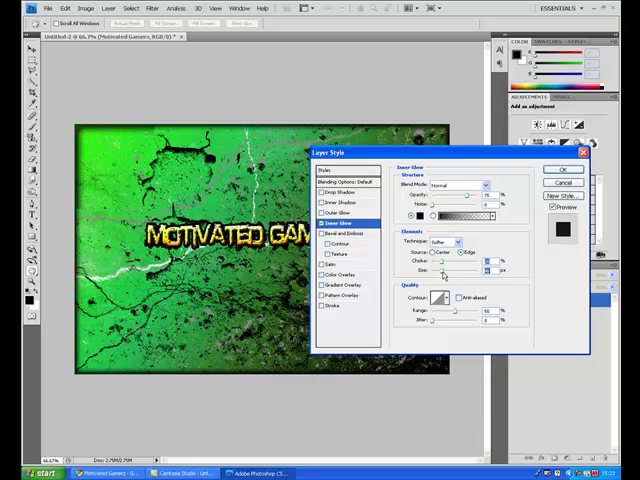
pyautogui.moveTo(443, 271); pyautogui.dragTo(457, 271)
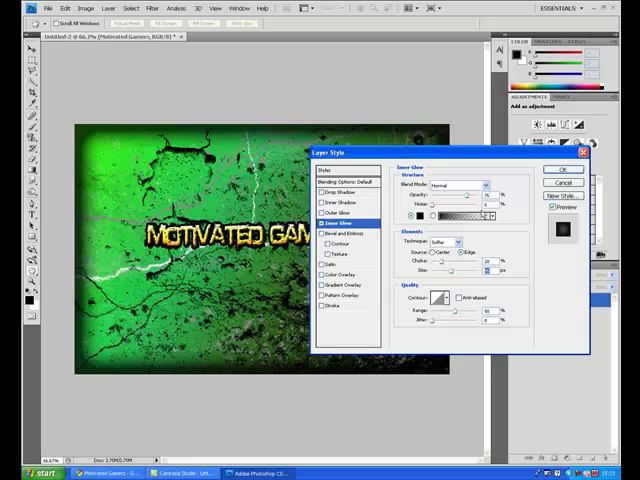
pyautogui.click(565, 185)
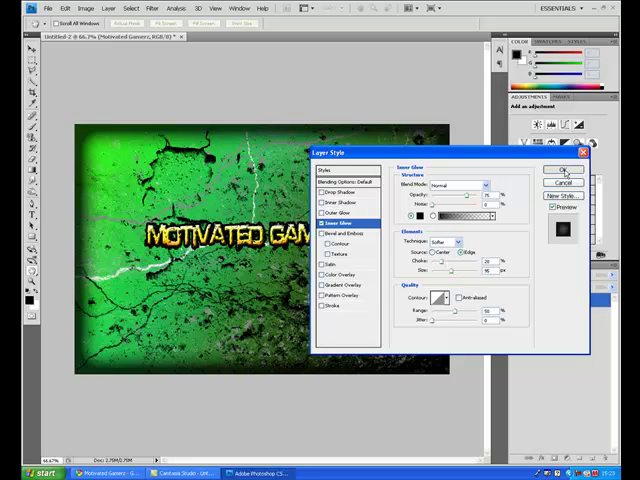